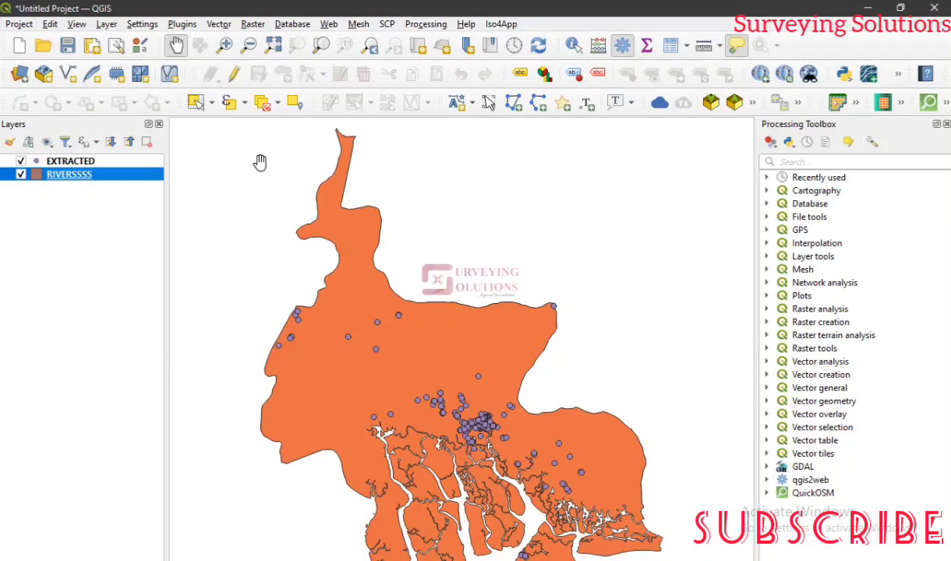
pyautogui.rightClick(117, 162)
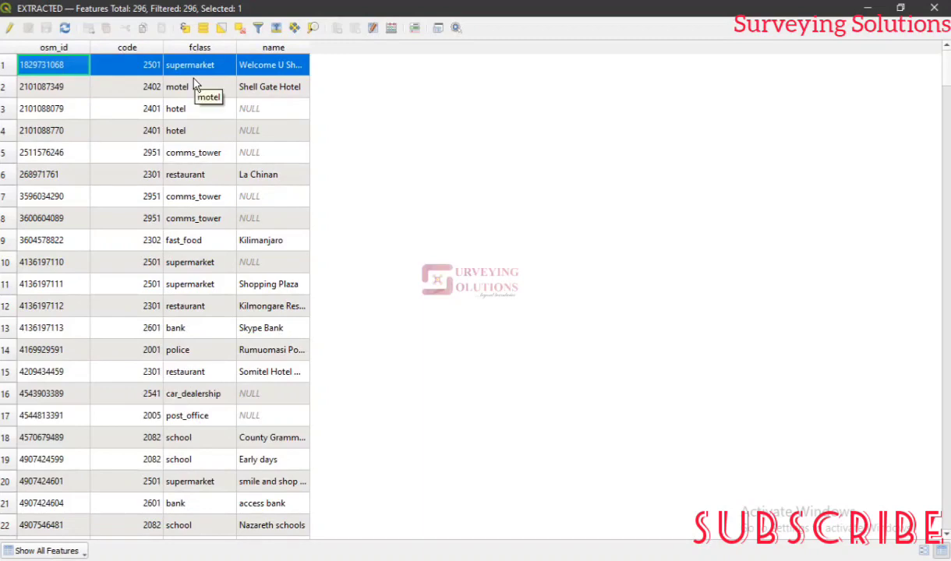
pyautogui.click(10, 29)
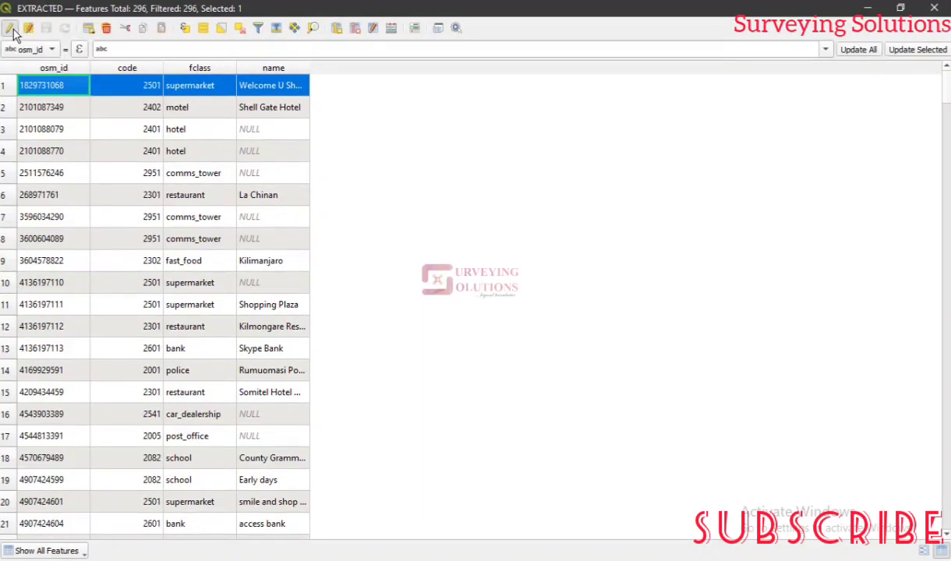
pyautogui.click(356, 29)
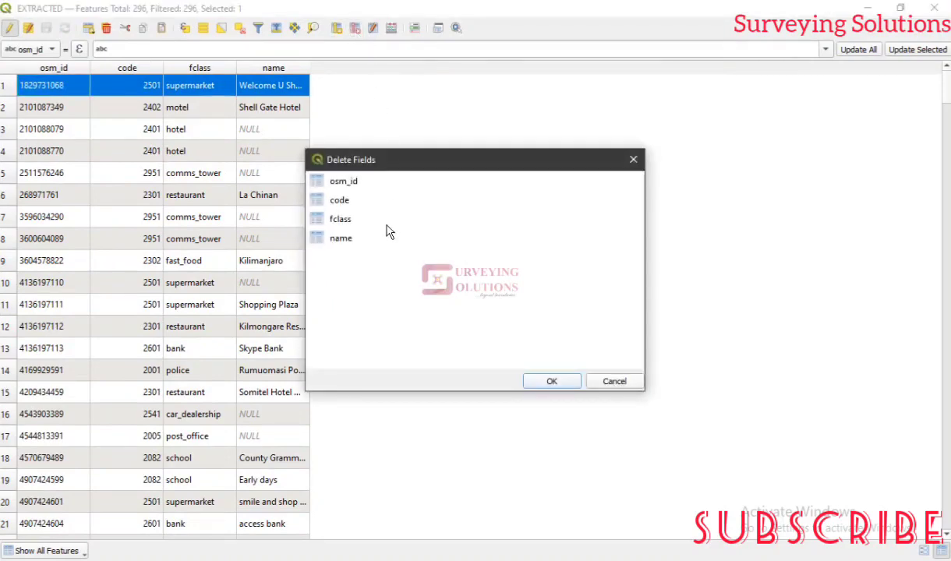
pyautogui.click(632, 160)
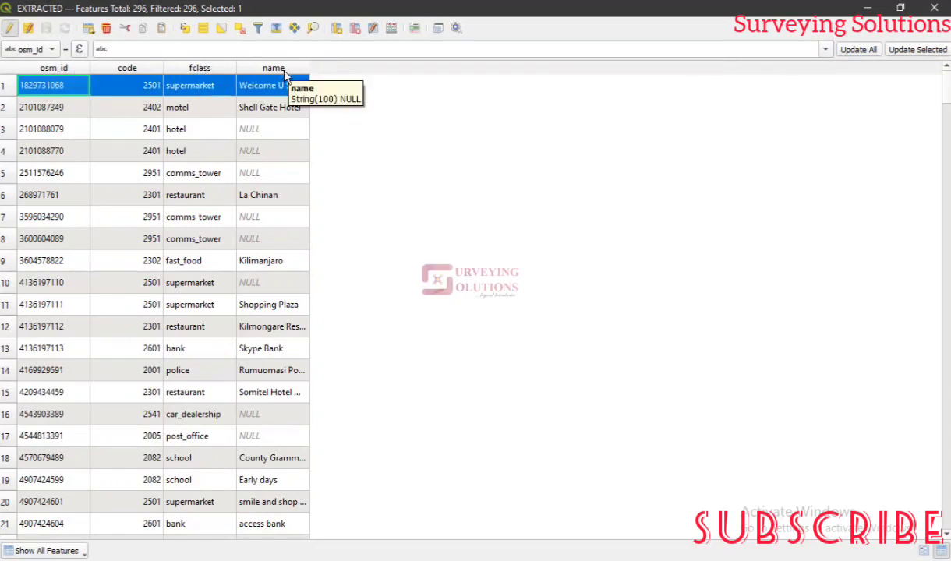
pyautogui.click(8, 28)
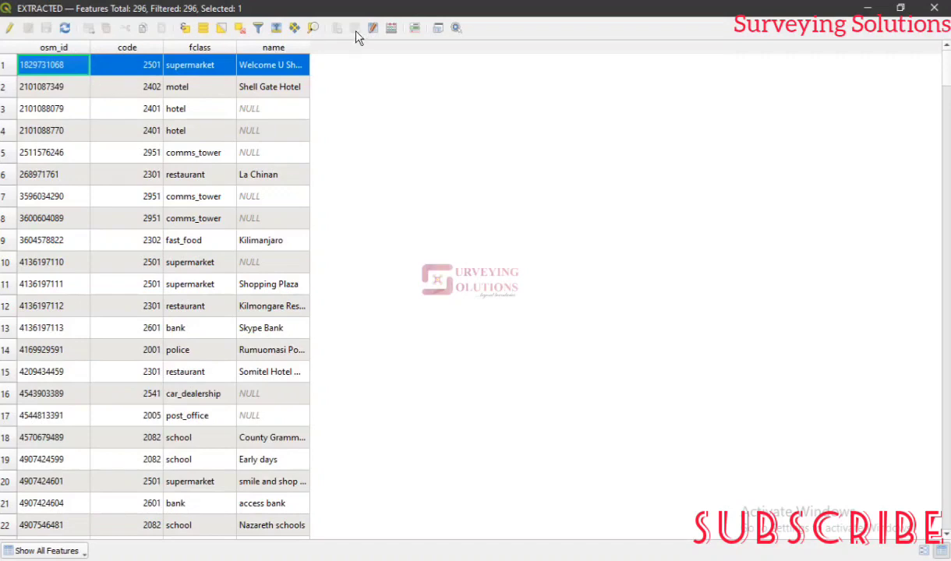
pyautogui.click(9, 28)
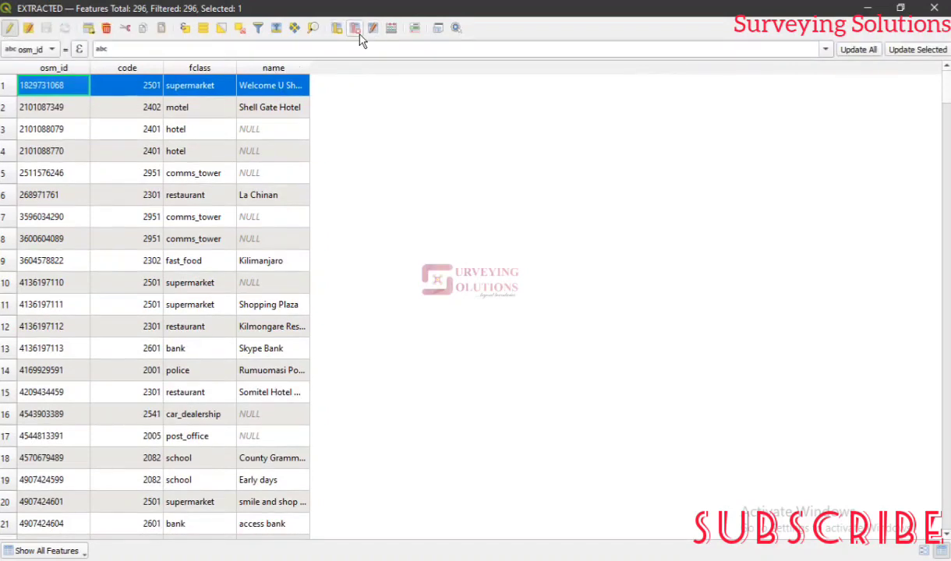
pyautogui.click(9, 28)
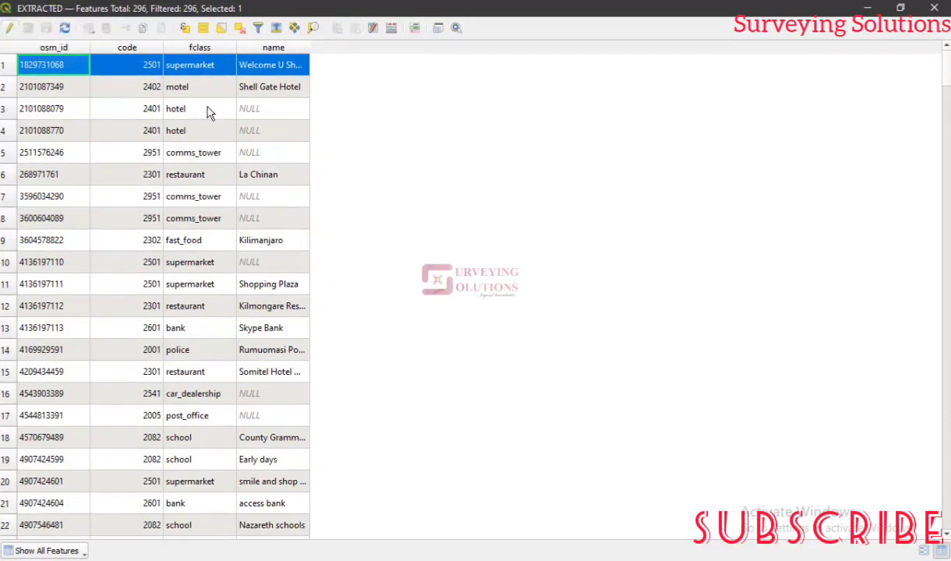
pyautogui.click(936, 9)
pyautogui.click(139, 161)
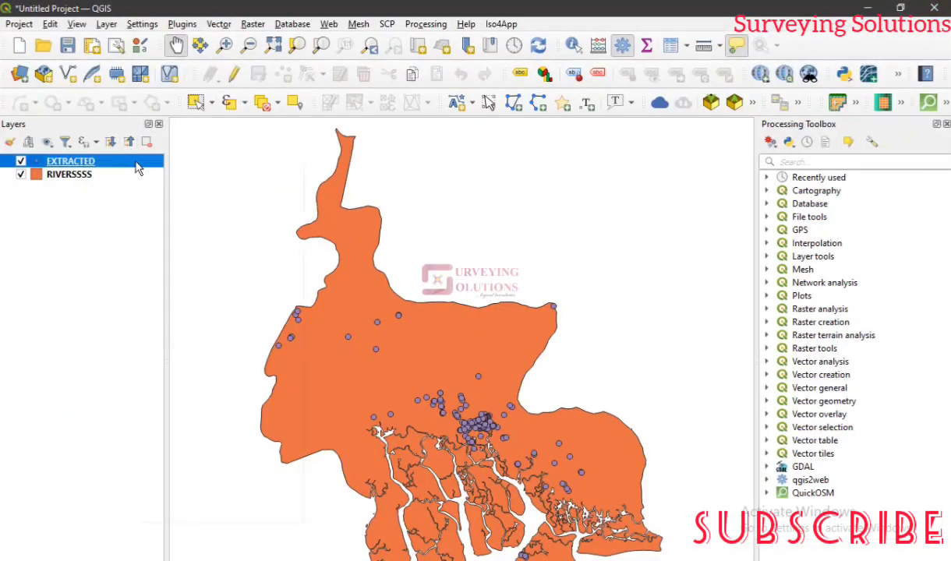
# Dismiss the first EXTRACTED layer menu, then select the layer and bring up its context menu again
pyautogui.rightClick(136, 163)
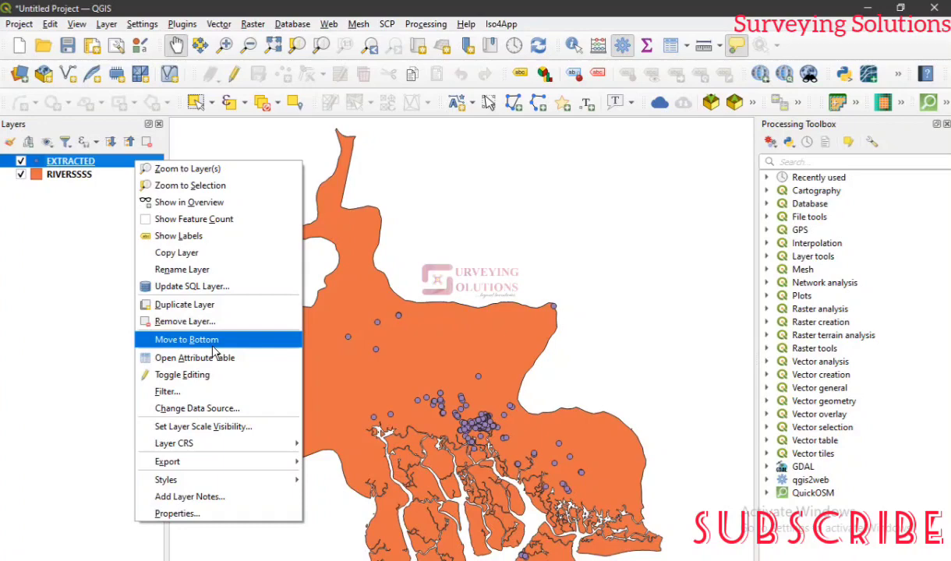
pyautogui.click(91, 226)
pyautogui.click(115, 164)
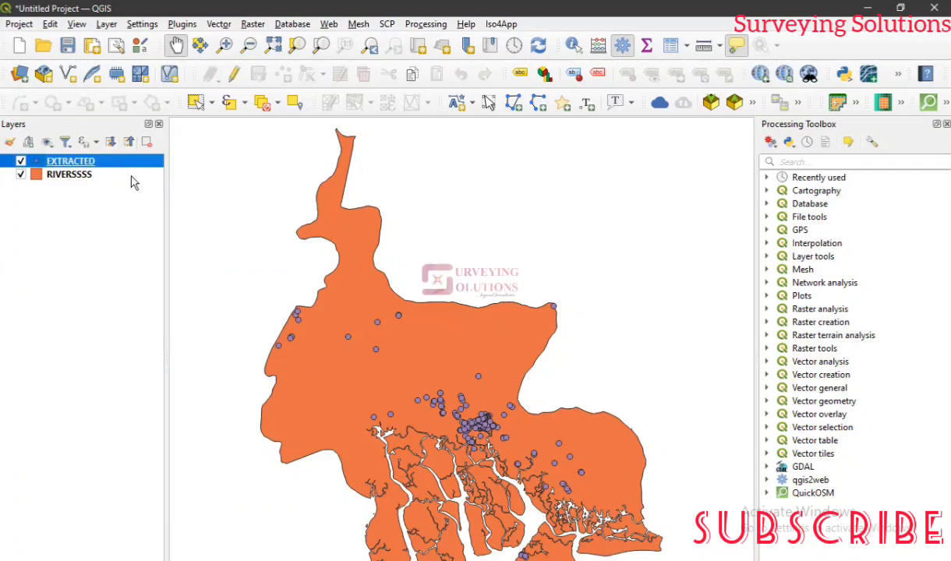
pyautogui.rightClick(121, 168)
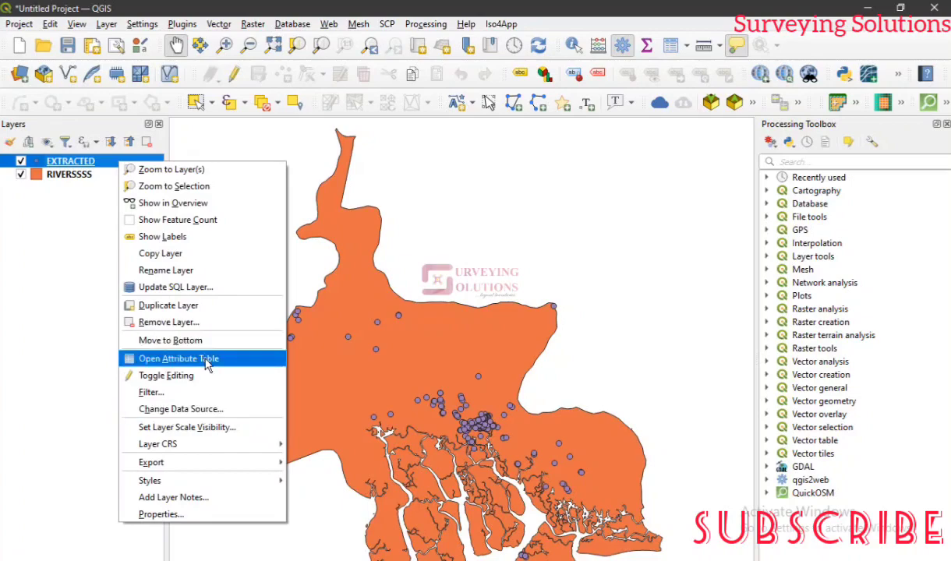
# Open EXTRACTED's Properties on the Fields page, enable editing and select the osm_id field
pyautogui.click(179, 513)
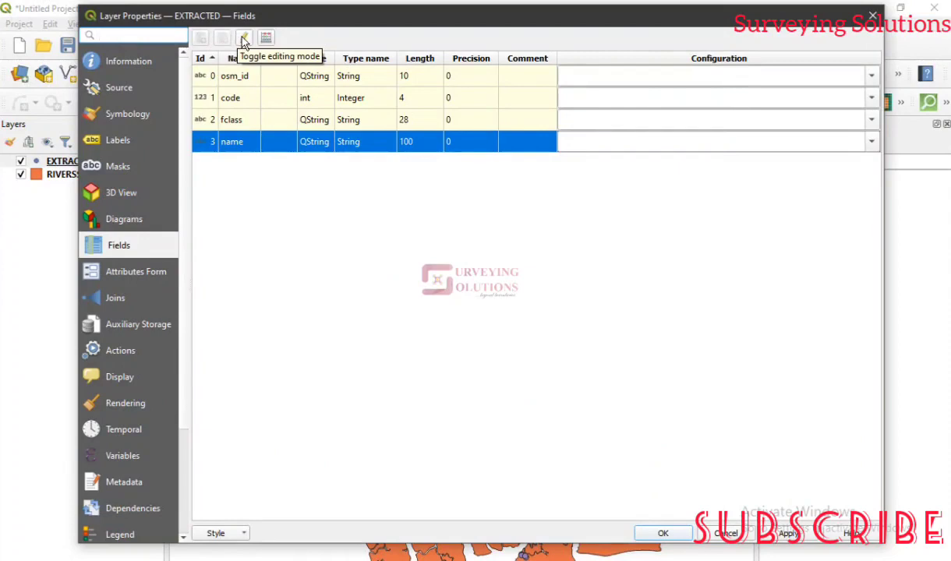
pyautogui.click(244, 39)
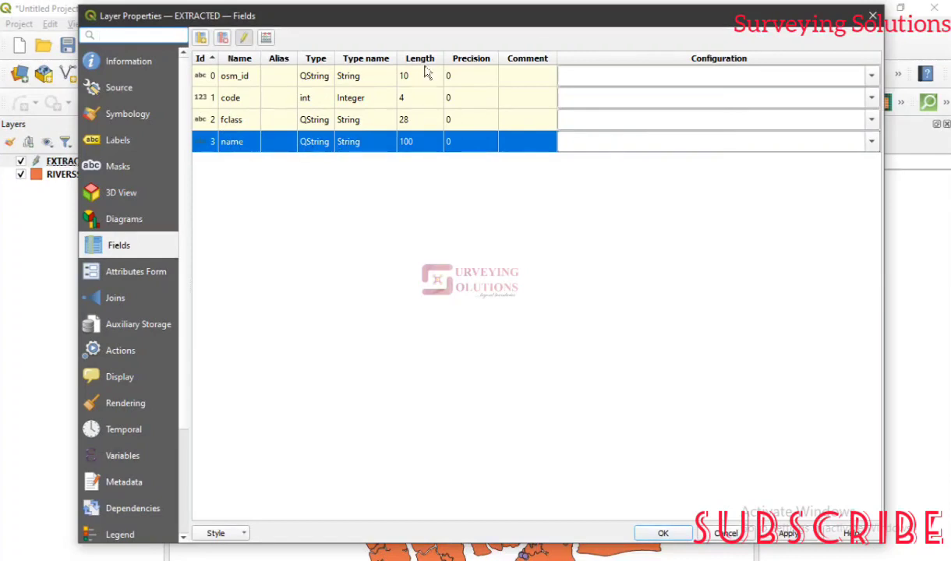
pyautogui.click(420, 82)
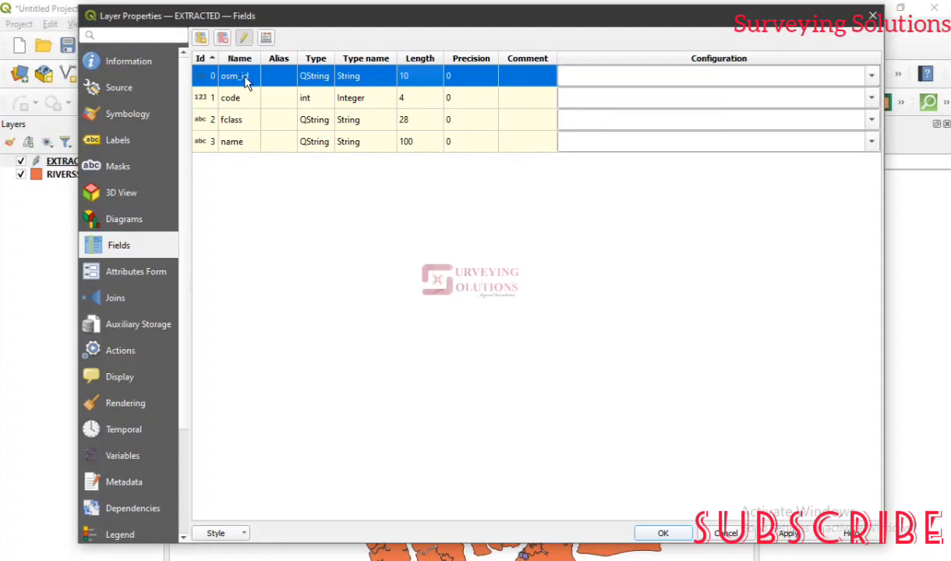
# Rename the first field, osm_id, to BLD NAME, correcting an initial BLD NO entry
pyautogui.doubleClick(245, 79)
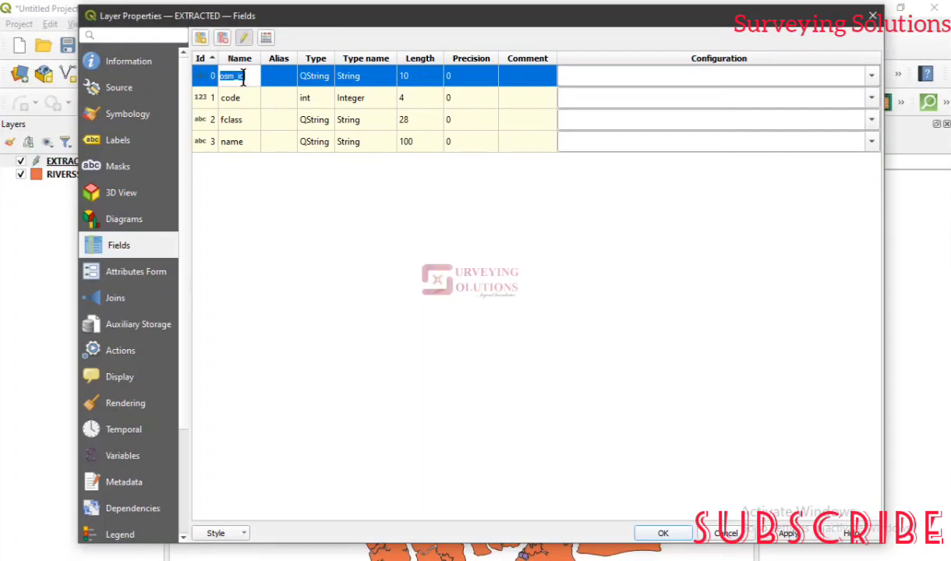
pyautogui.write('BLD NO')
pyautogui.press('Return')
pyautogui.click(244, 102)
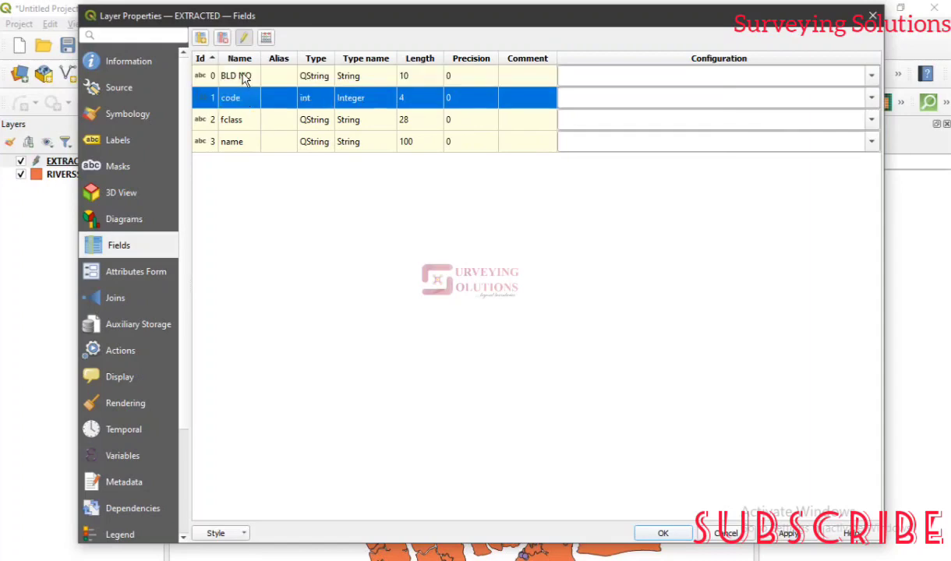
pyautogui.click(243, 75)
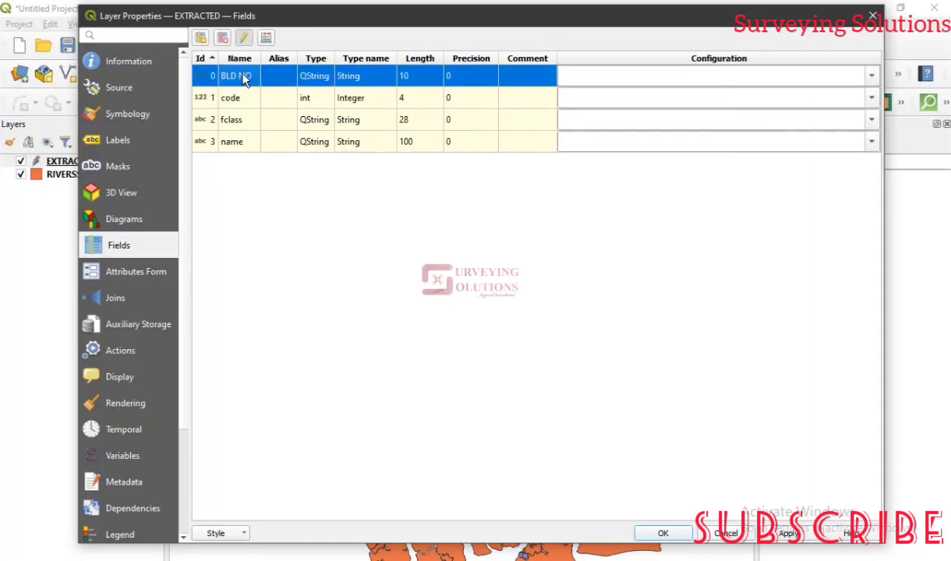
pyautogui.click(246, 77)
pyautogui.click(246, 77)
pyautogui.press('BackSpace')
pyautogui.write('AME')
pyautogui.click(235, 97)
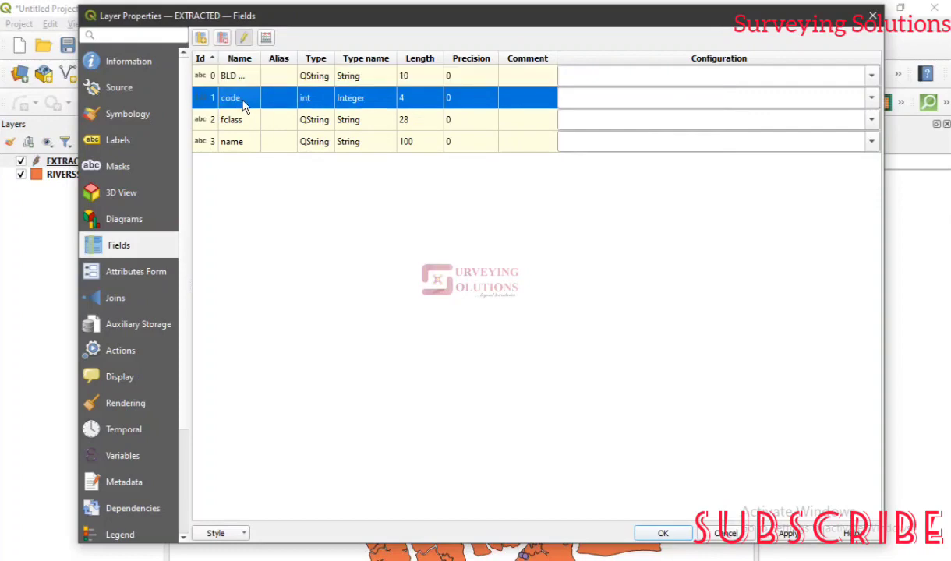
# Rename code to BLD NO, name to NAME OF STR, and fclass to BLD TYPE
pyautogui.click(244, 105)
pyautogui.write('BLD NO')
pyautogui.click(236, 143)
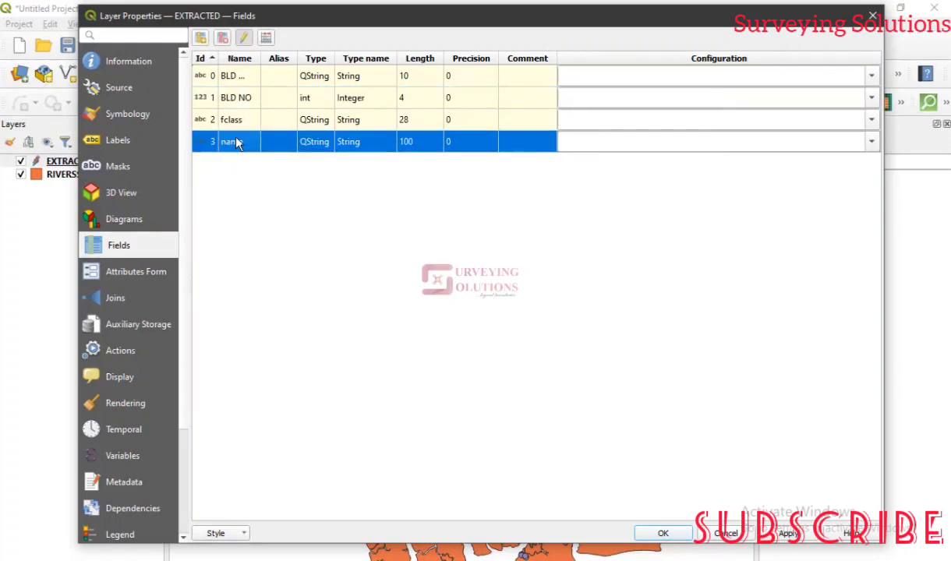
pyautogui.doubleClick(239, 146)
pyautogui.click(239, 148)
pyautogui.doubleClick(240, 149)
pyautogui.write('NAME OF STR')
pyautogui.click(243, 126)
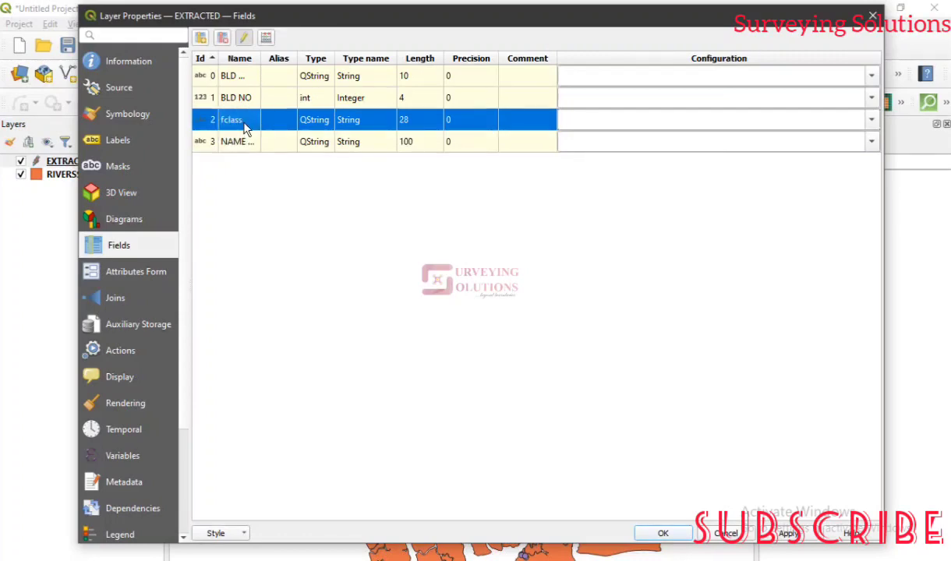
pyautogui.click(241, 125)
pyautogui.write('BLD TYPE')
pyautogui.doubleClick(262, 60)
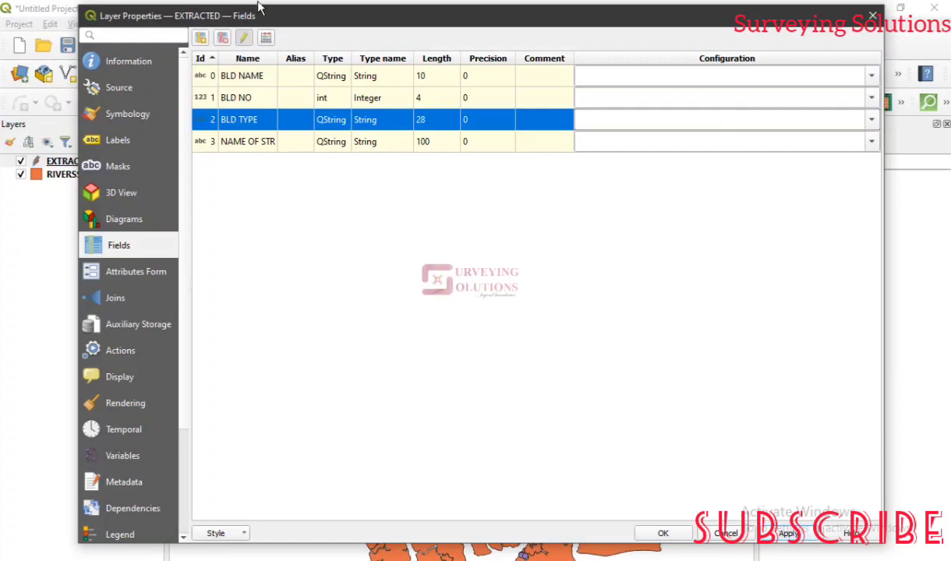
# Stop editing, save the renamed fields to EXTRACTED, then apply and close Layer Properties
pyautogui.click(243, 39)
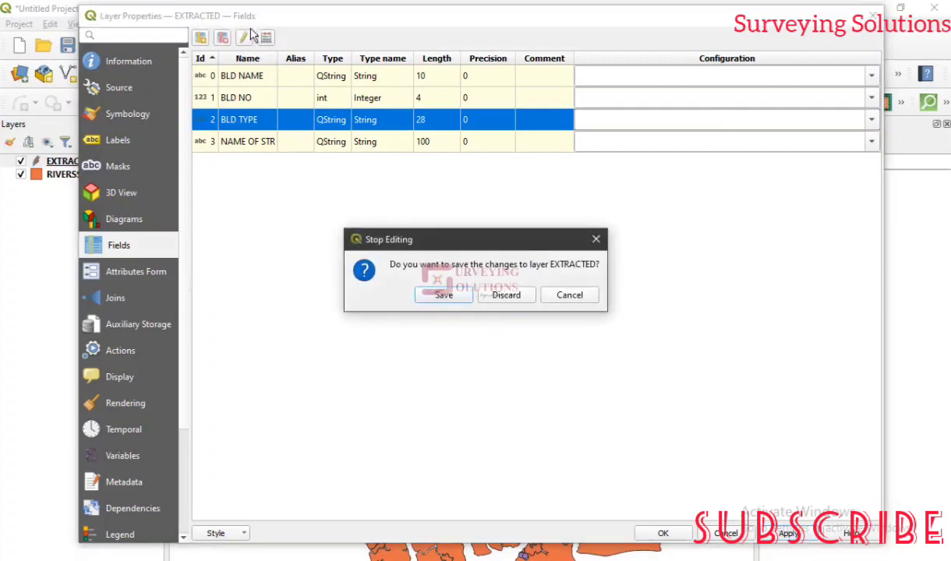
pyautogui.click(444, 294)
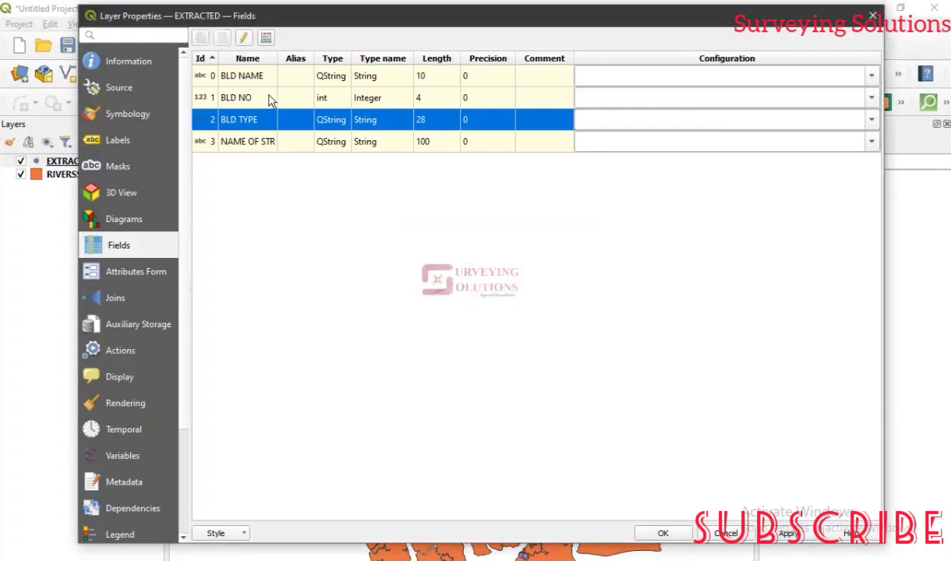
pyautogui.click(789, 533)
pyautogui.click(680, 536)
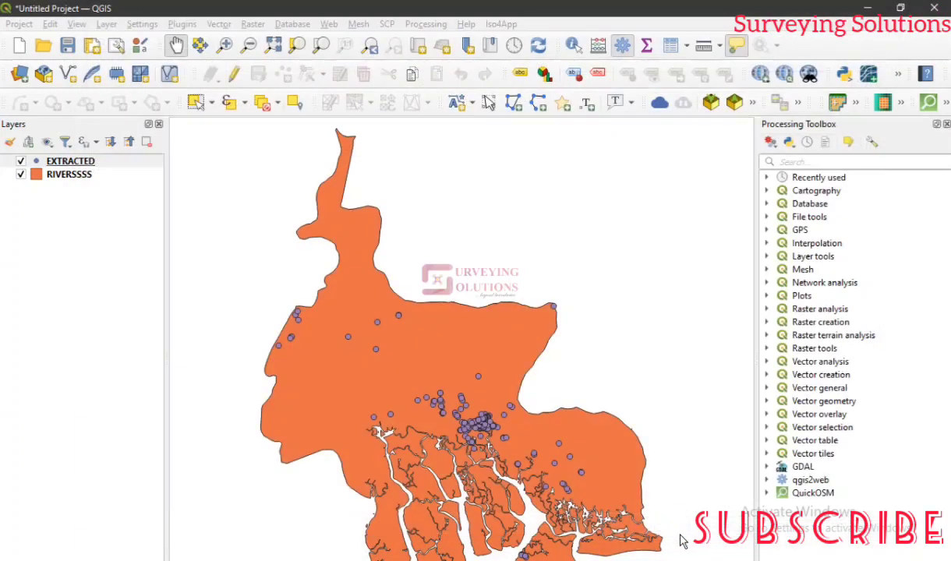
# Open EXTRACTED's attribute table and auto-fit the BLD NAME, BLD NO, BLD TYPE and NAME OF ST columns
pyautogui.rightClick(134, 167)
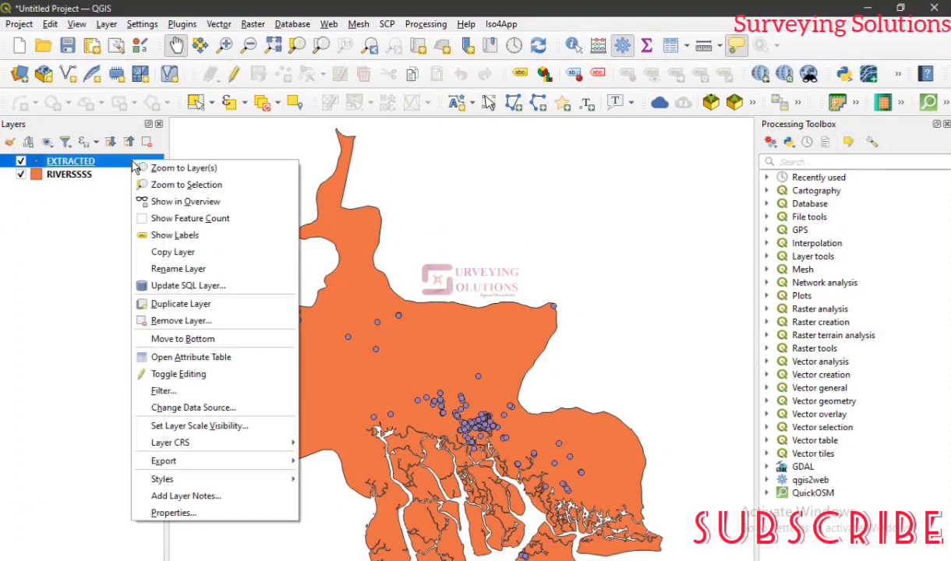
pyautogui.click(206, 359)
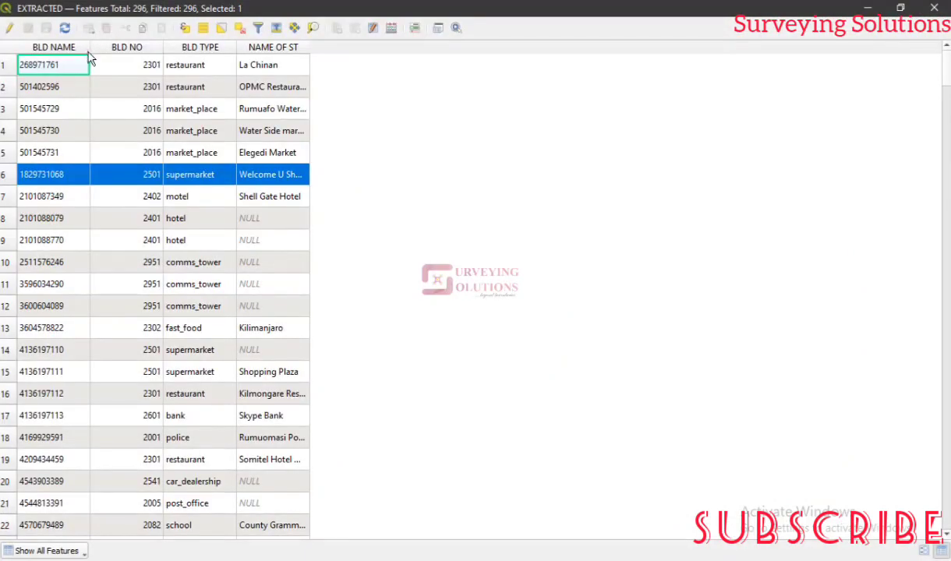
pyautogui.doubleClick(89, 48)
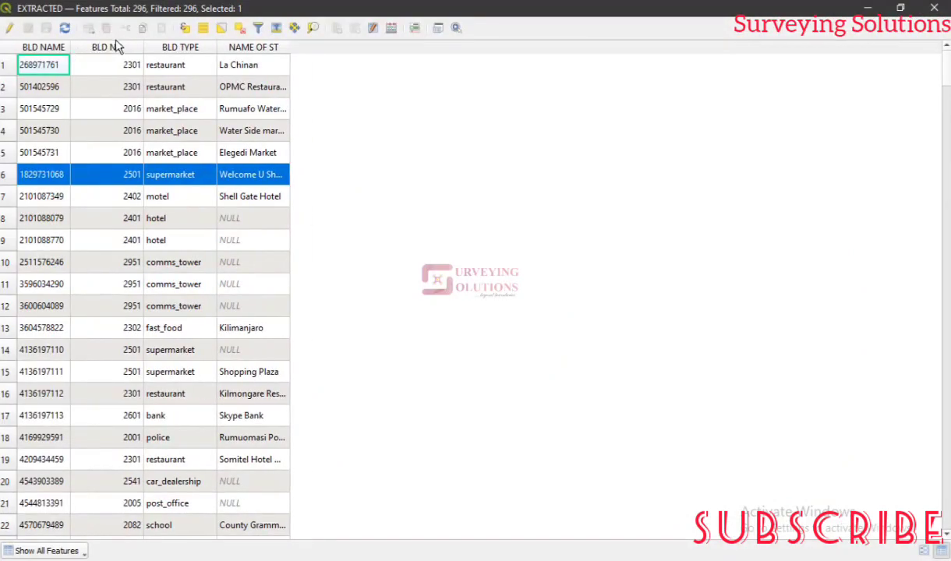
pyautogui.doubleClick(143, 47)
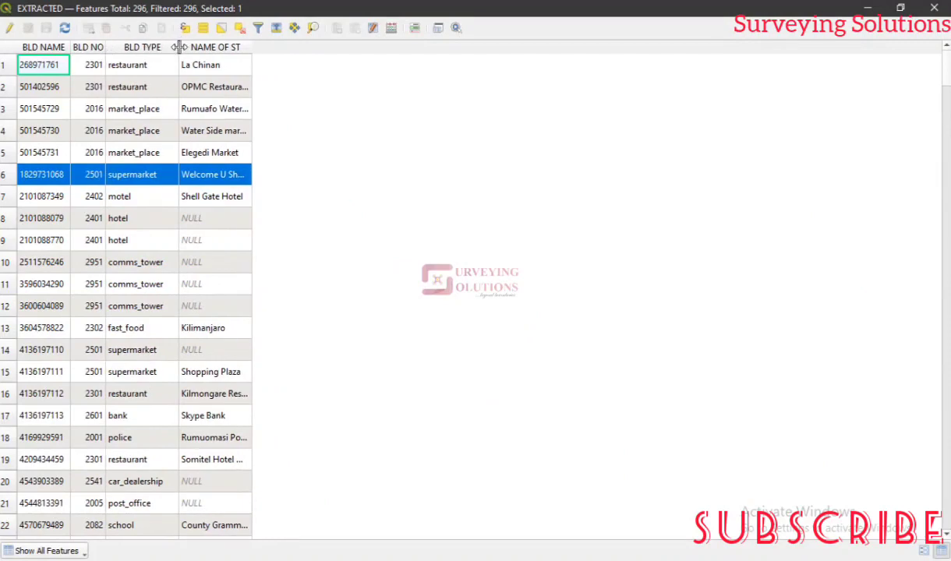
pyautogui.doubleClick(179, 49)
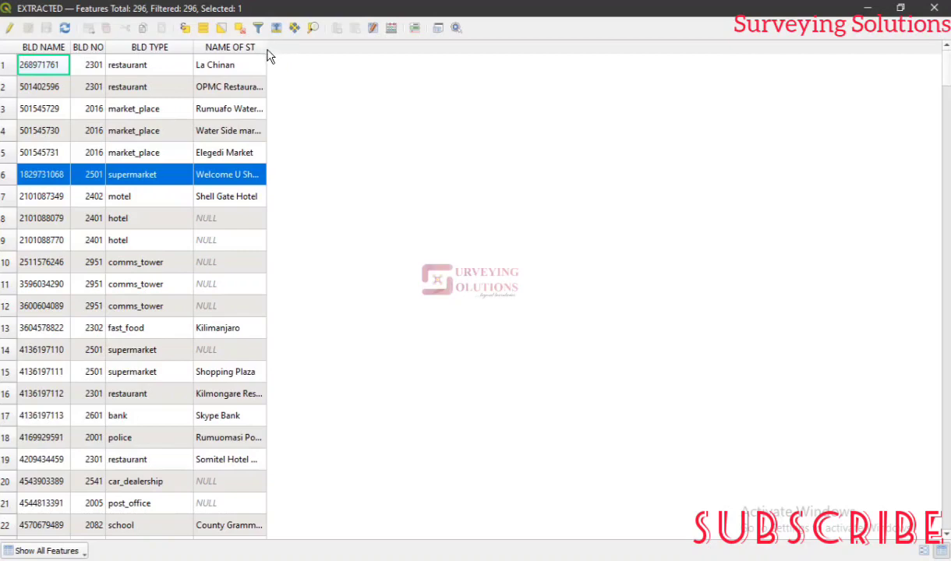
pyautogui.doubleClick(265, 48)
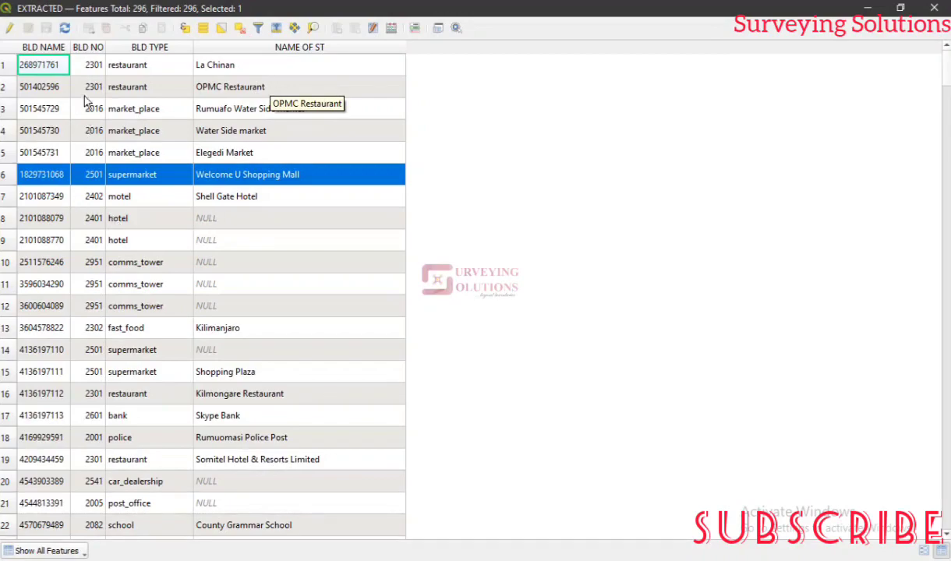
pyautogui.scroll(-11, 227, 173)
pyautogui.scroll(11, 255, 174)
# Minimize the attribute table and reopen EXTRACTED's Properties to review the saved field names
pyautogui.click(866, 7)
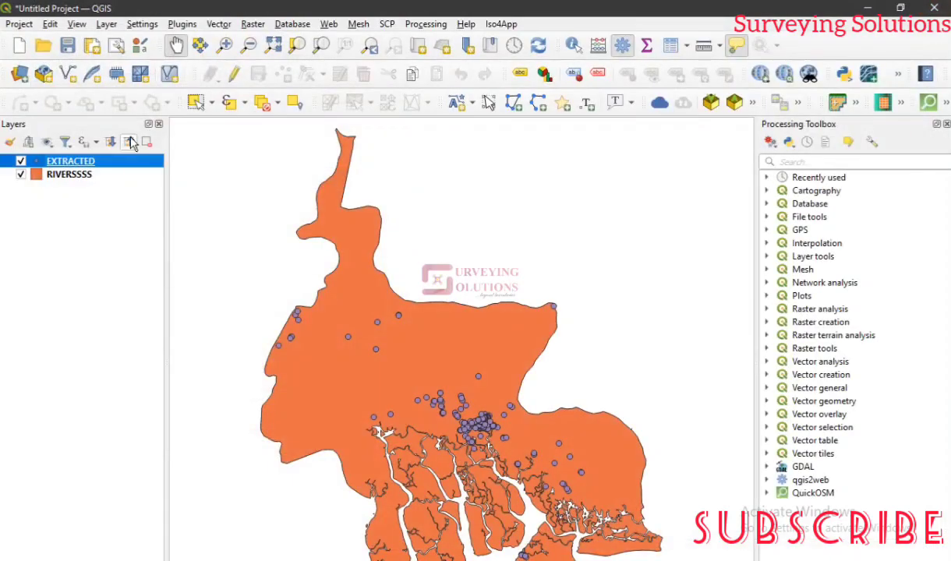
pyautogui.rightClick(126, 166)
pyautogui.click(255, 514)
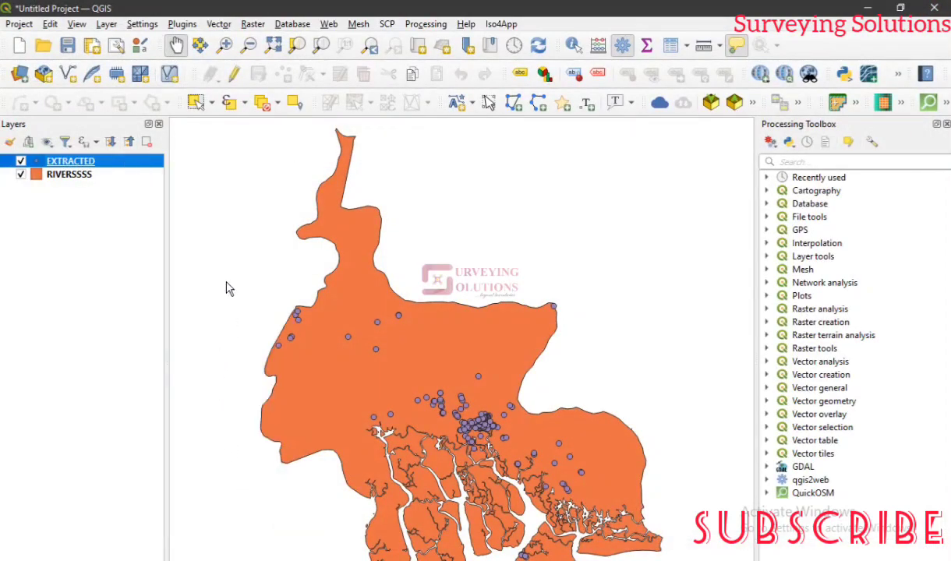